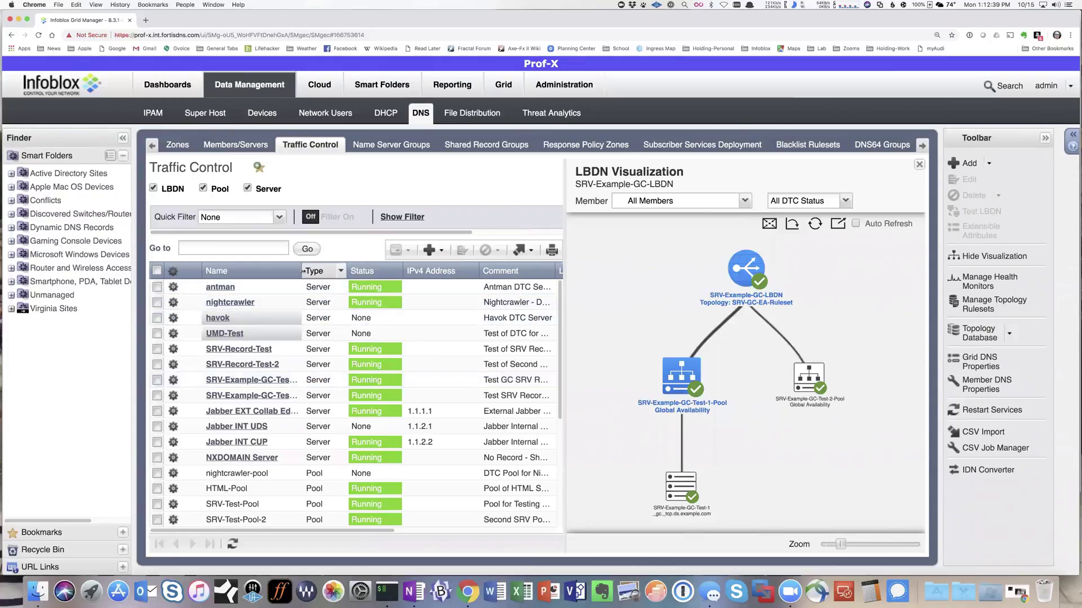
# - Widen the Name column and inspect SRV-Example-GC-Test-1's SRV records, cancelling a new SRV record
pyautogui.moveTo(302, 273); pyautogui.dragTo(326, 273)
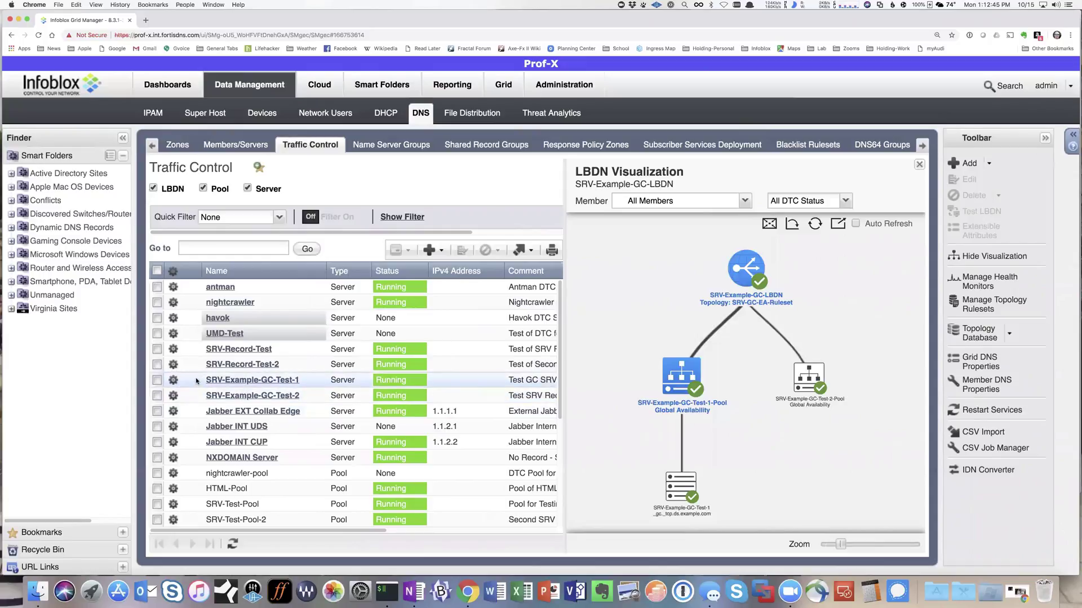
pyautogui.click(236, 380)
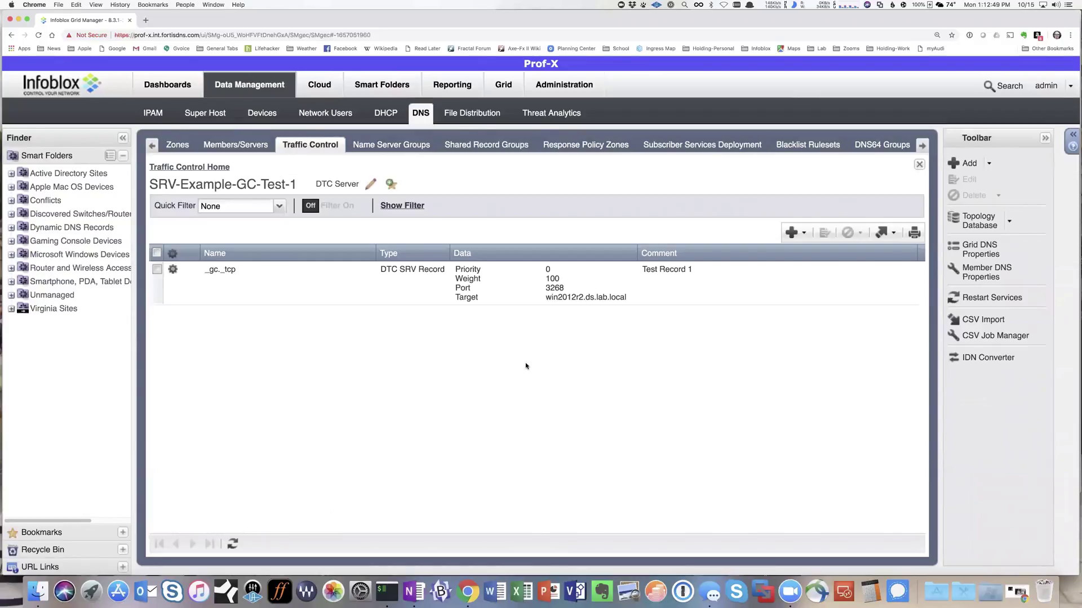
pyautogui.click(805, 234)
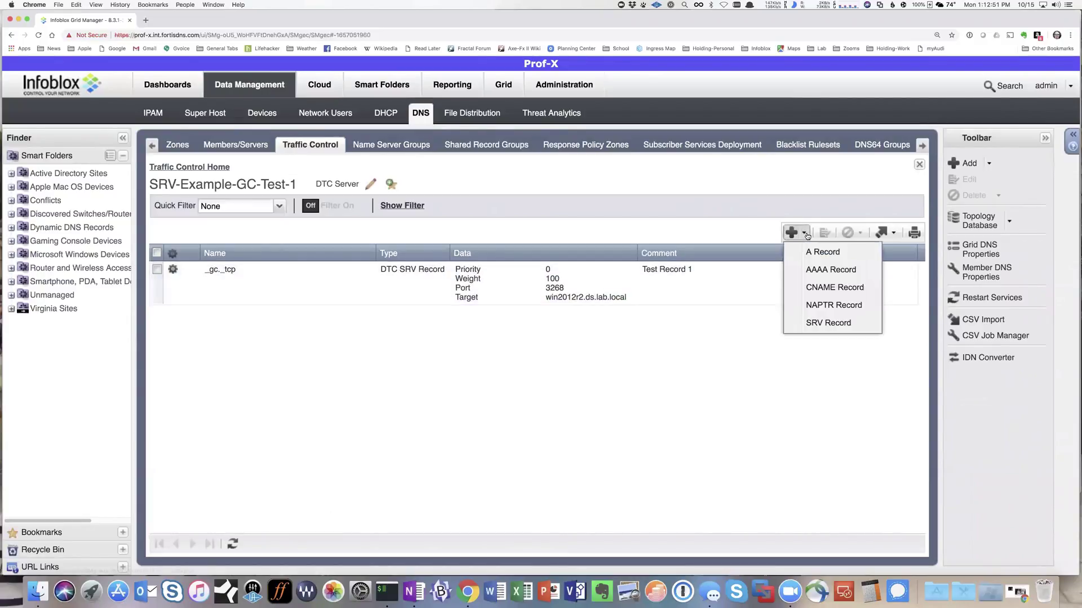
pyautogui.click(828, 322)
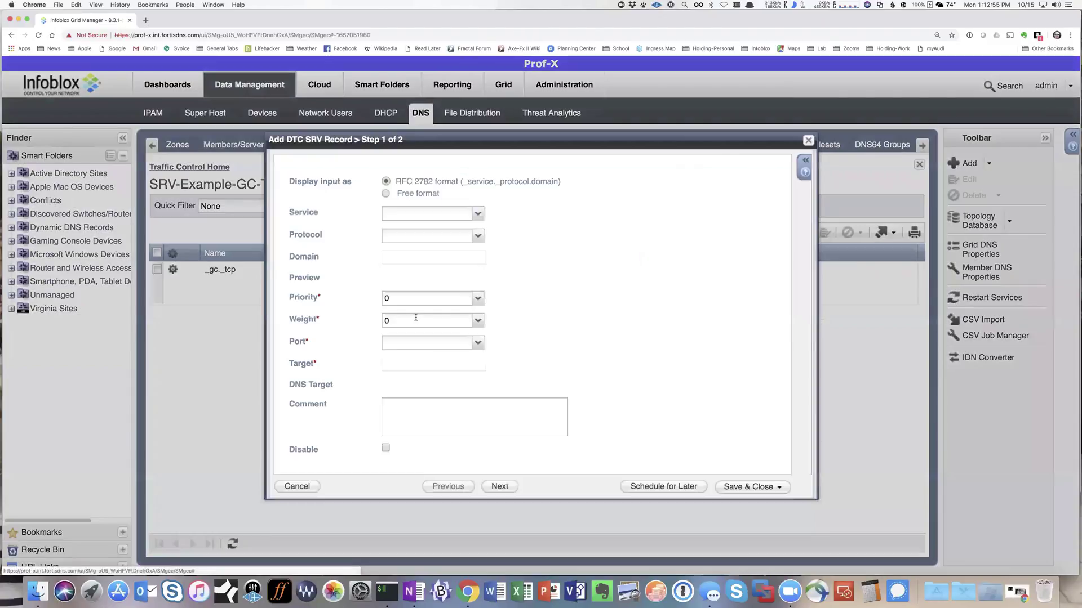
pyautogui.click(297, 488)
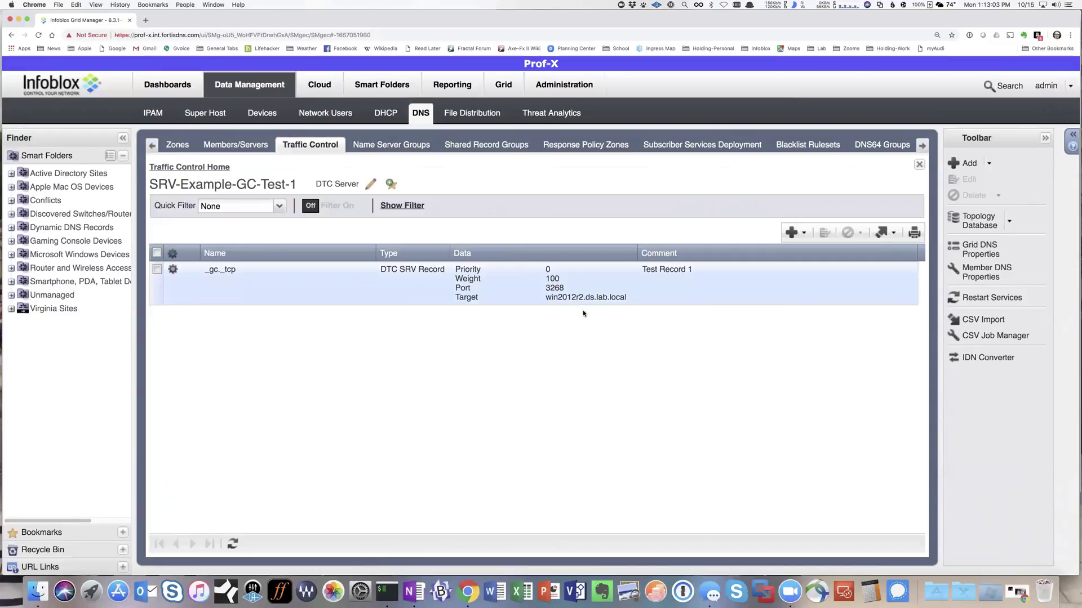
# - Review SRV-Record-Test-2's SRV records (port 443) and return to Traffic Control home
pyautogui.click(173, 168)
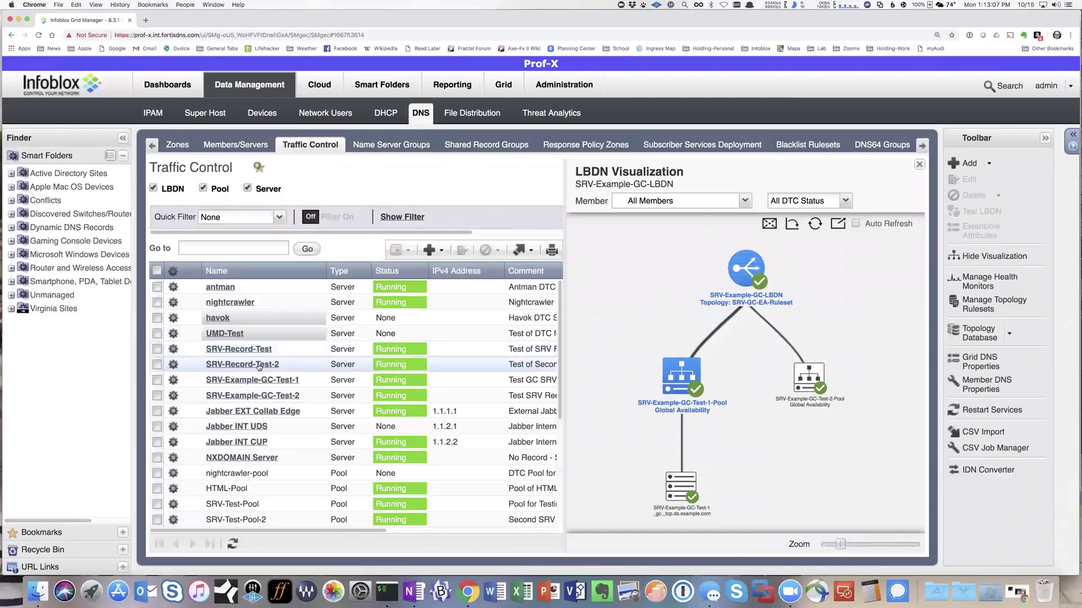
pyautogui.click(259, 365)
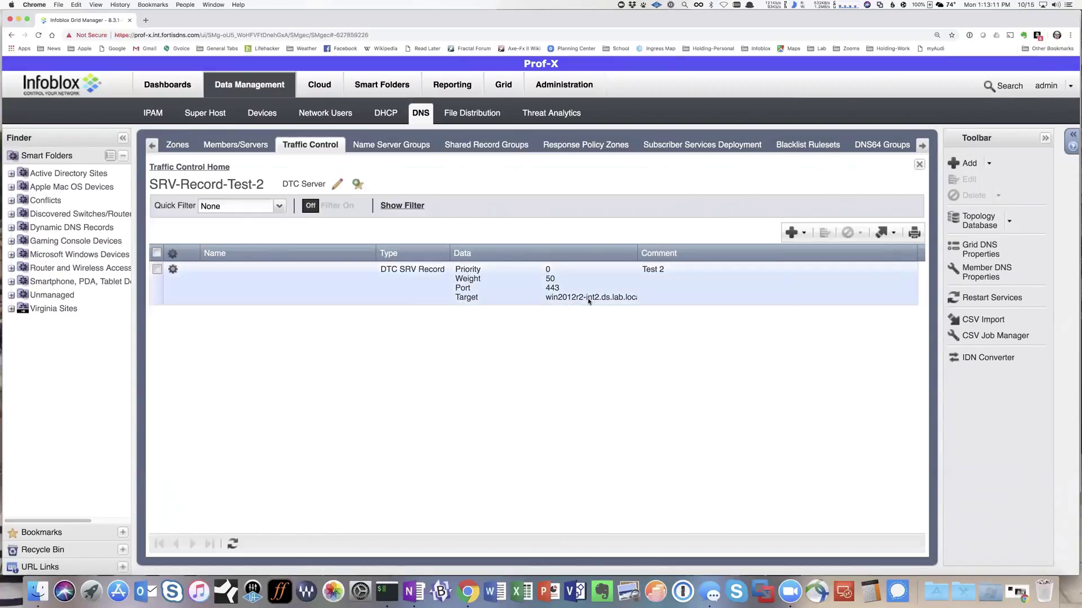
pyautogui.click(181, 168)
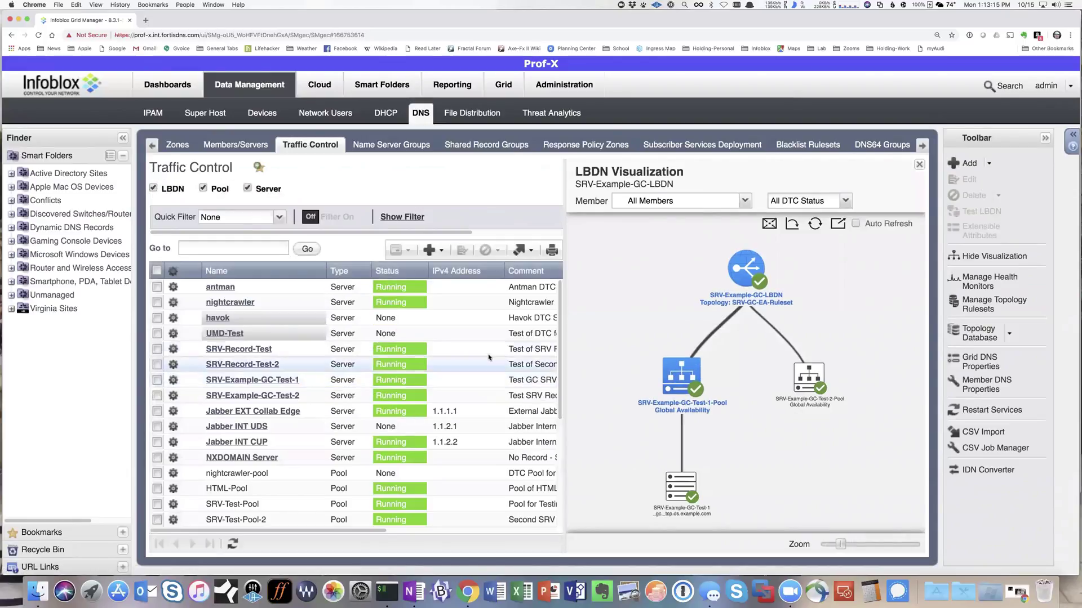
# - Review SRV-Example-GC-Test-1-Pool's health monitors, members and Global Availability load balancing without saving
pyautogui.scroll(-5, 338, 385)
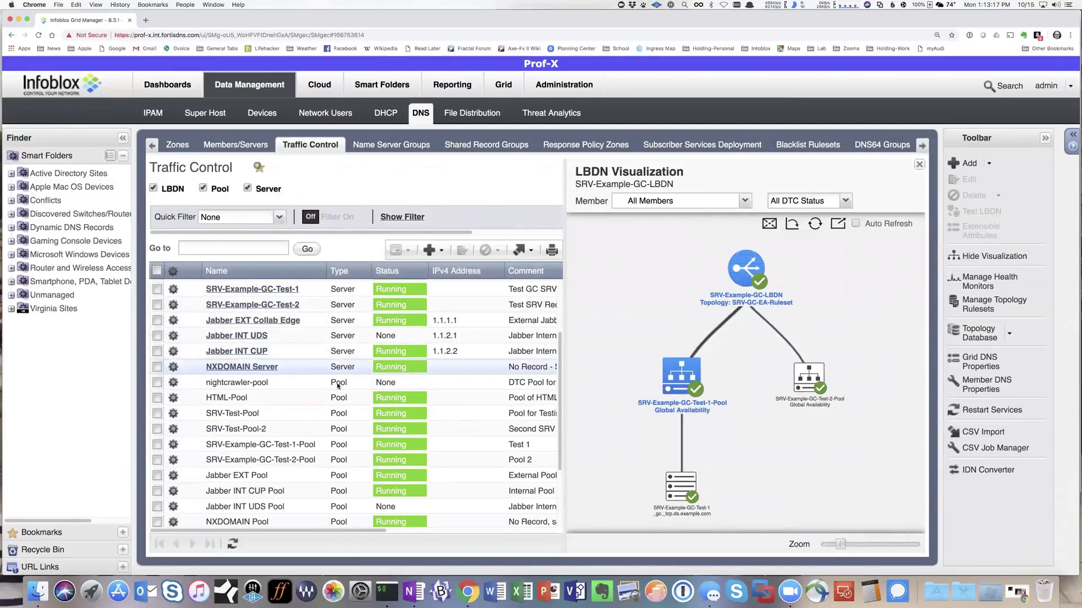
pyautogui.scroll(-5, 338, 386)
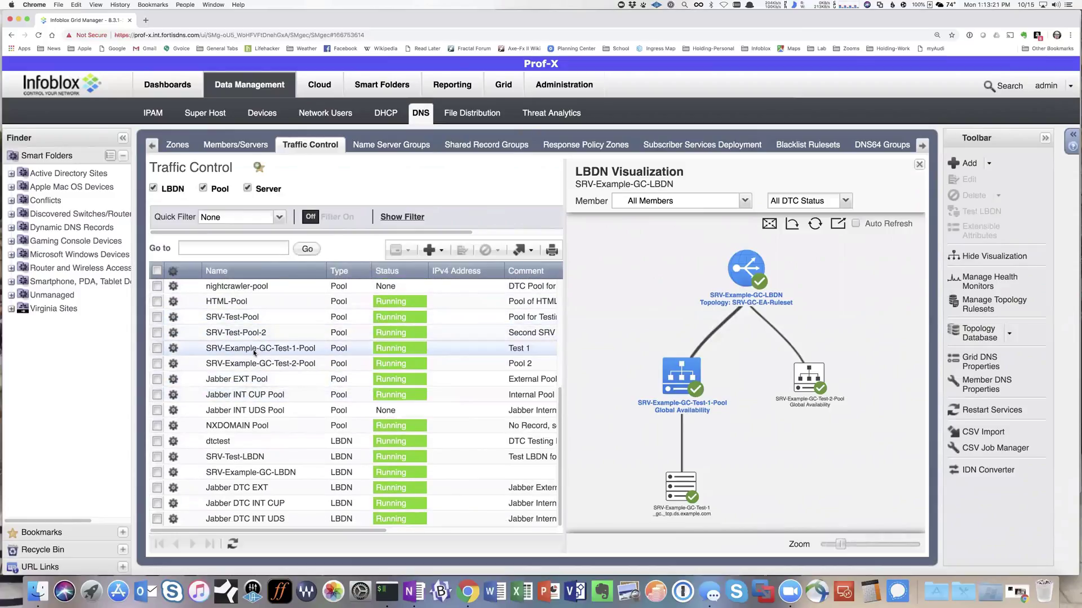
pyautogui.click(173, 349)
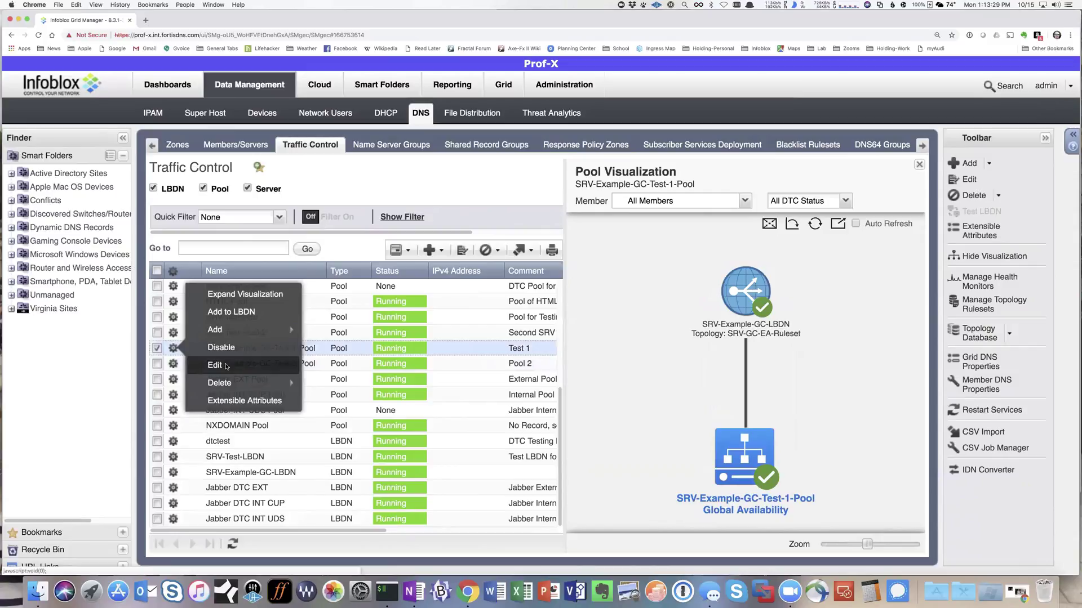
pyautogui.click(226, 365)
pyautogui.click(301, 264)
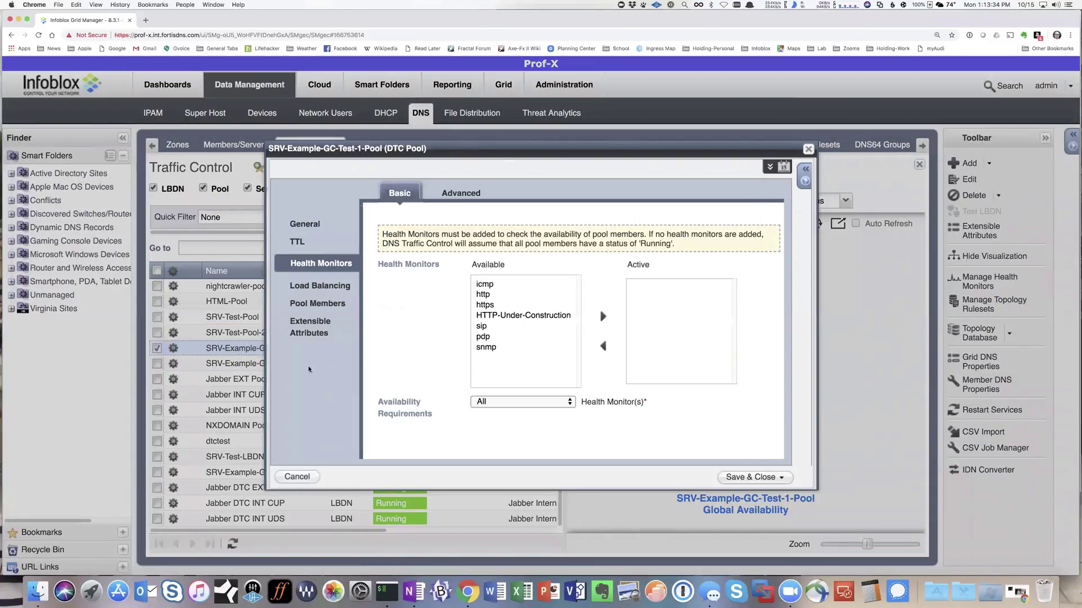
pyautogui.click(313, 305)
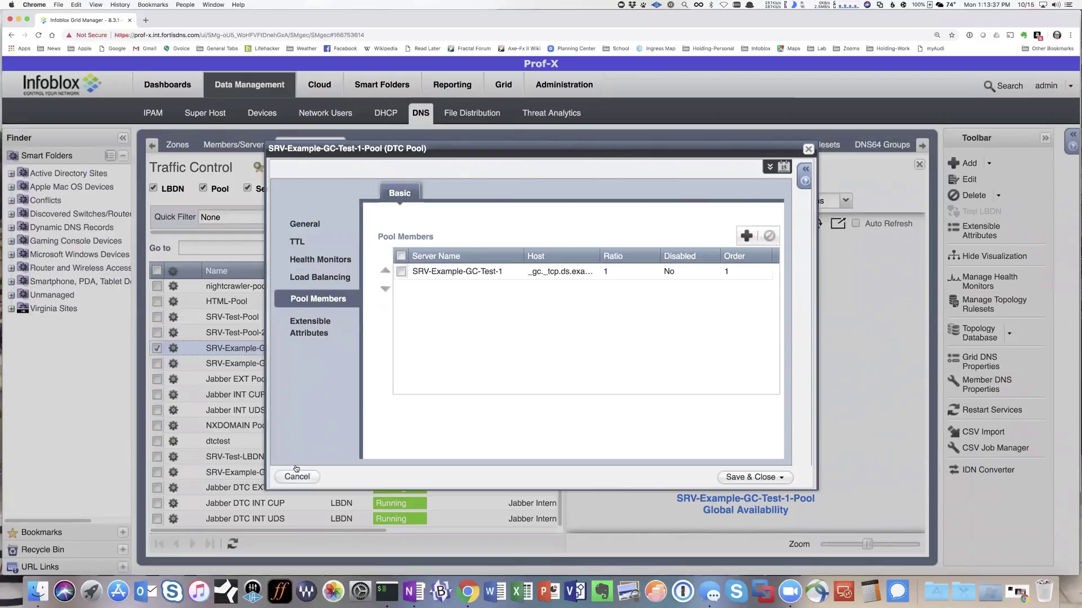
pyautogui.click(332, 276)
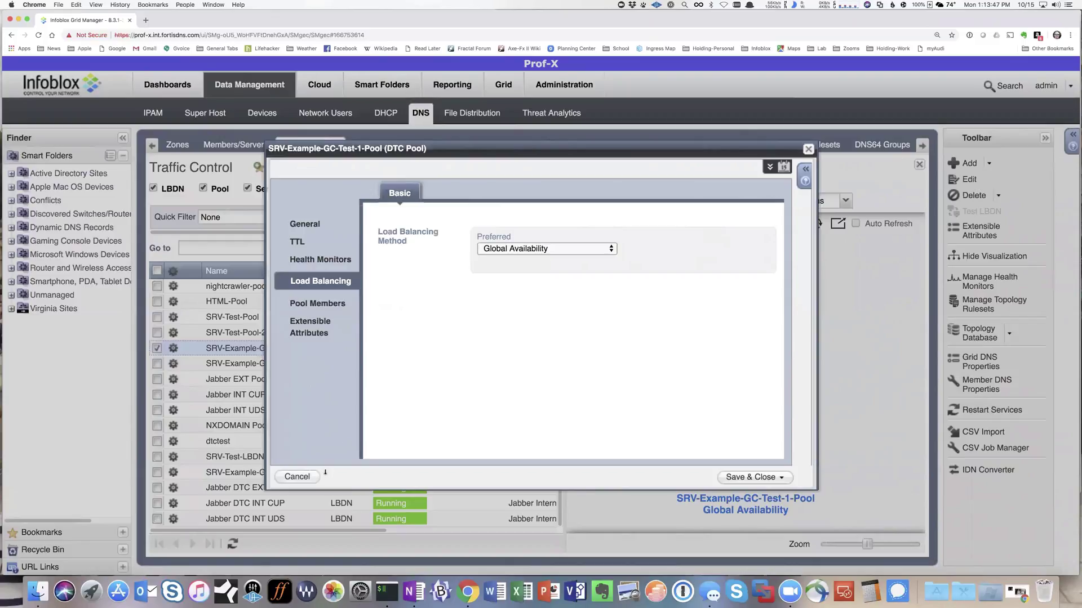
pyautogui.click(297, 477)
pyautogui.click(157, 348)
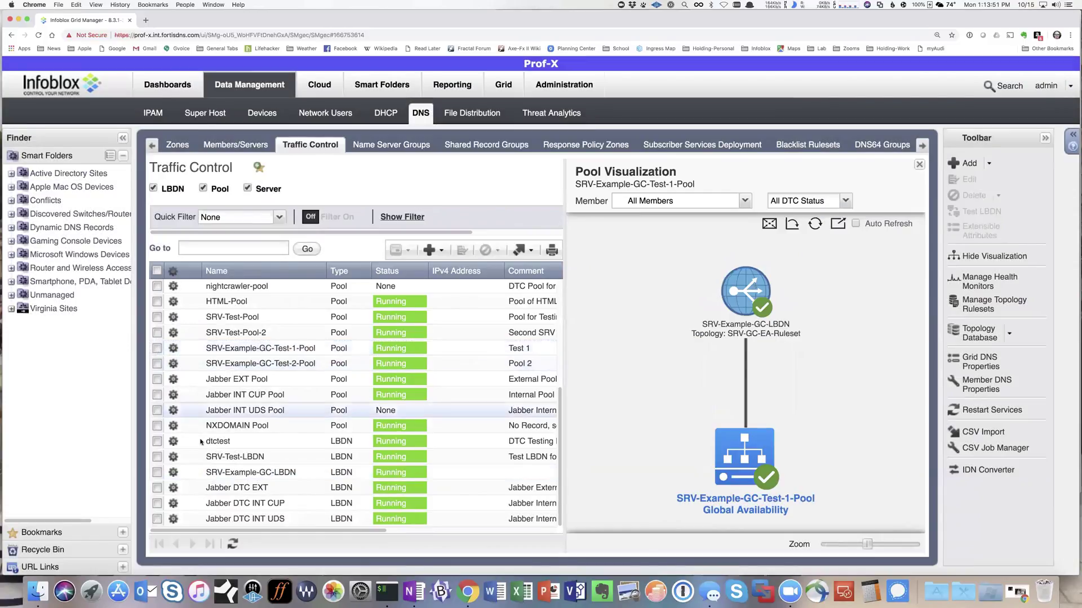
# - Review SRV-Example-GC-LBDN's general, zone/record and pool settings unchanged, then view topology rulesets
pyautogui.click(172, 473)
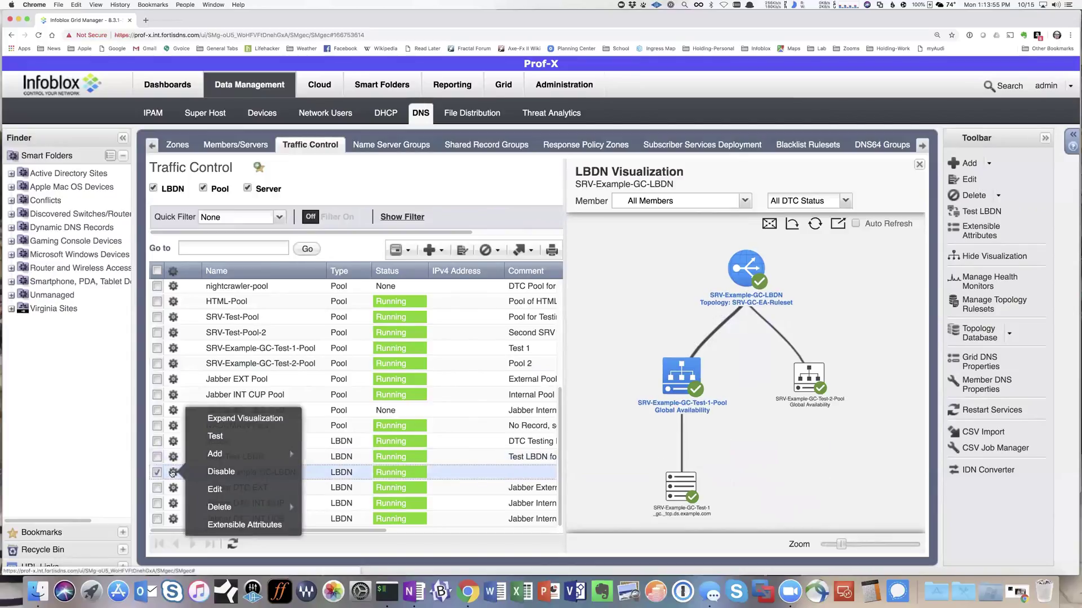
pyautogui.click(206, 490)
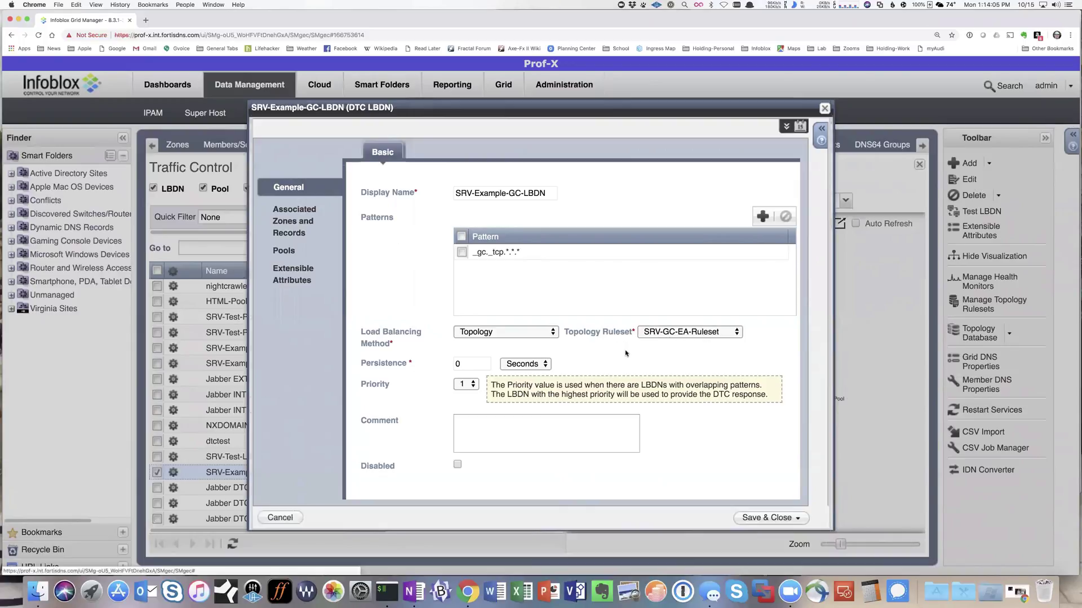
pyautogui.click(294, 220)
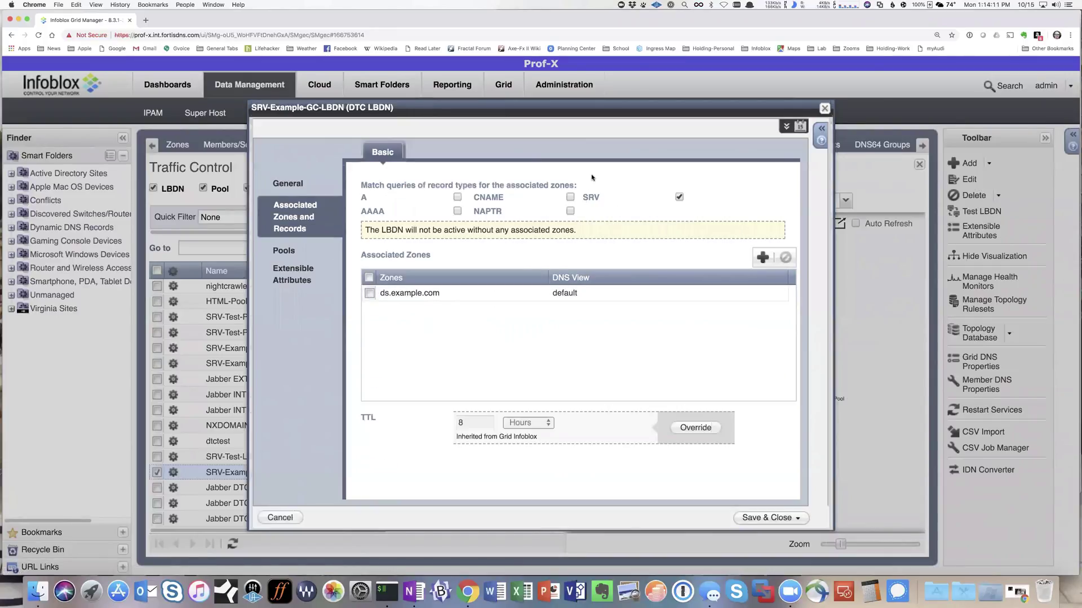
pyautogui.click(283, 251)
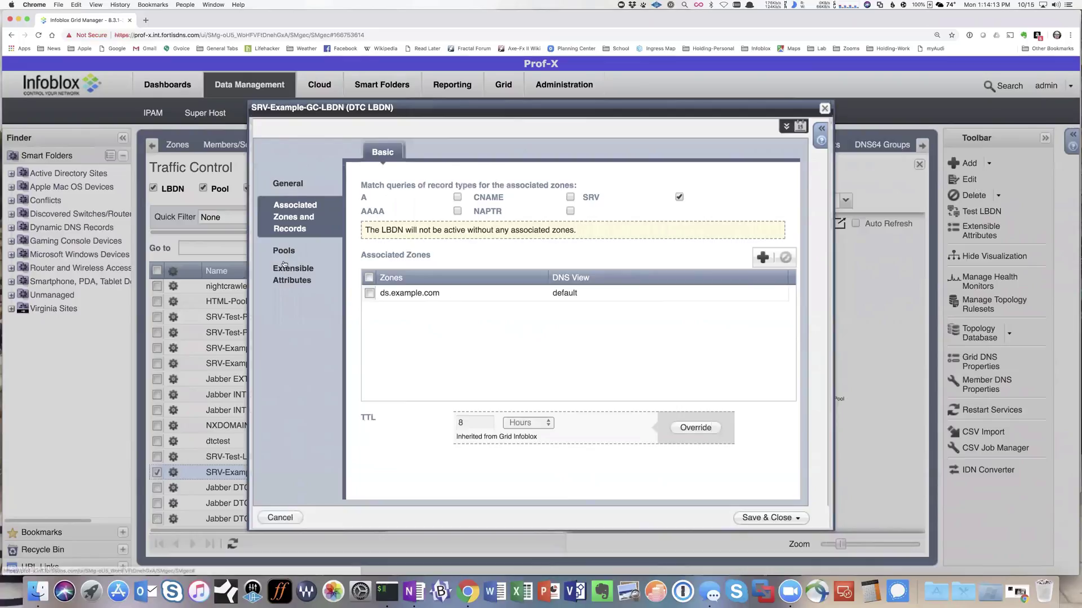
pyautogui.click(280, 518)
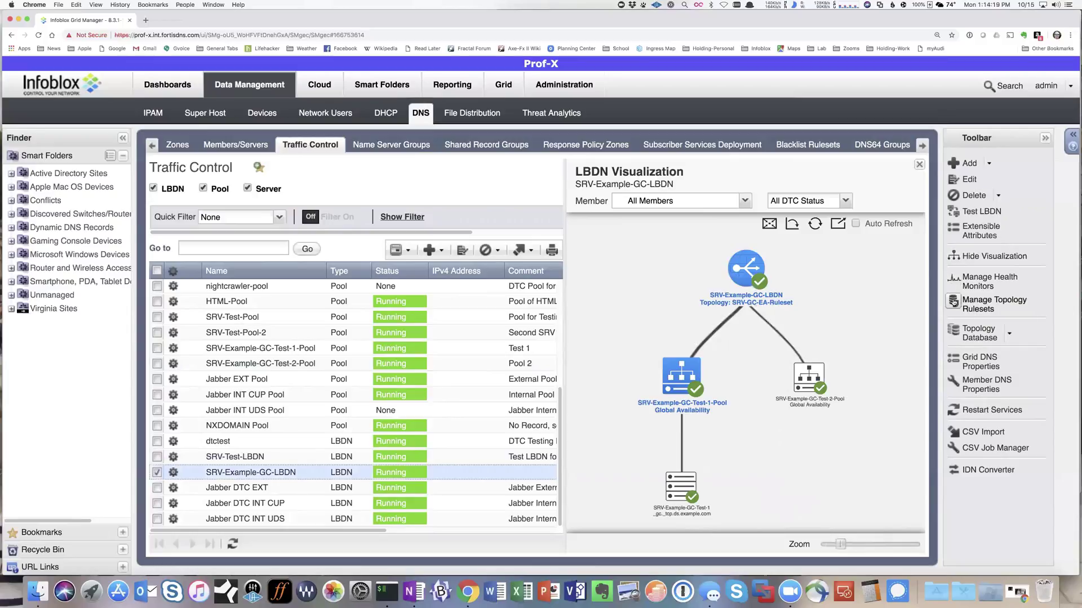
pyautogui.click(980, 304)
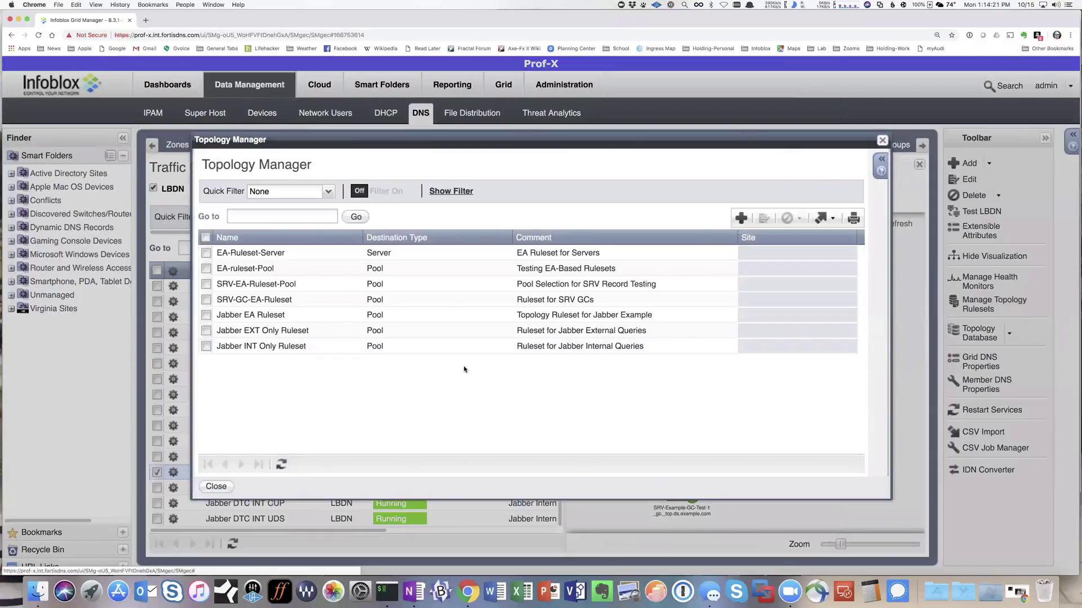
# - Inspect SRV-GC-EA-Ruleset rules (Home-Int to Test-1-Pool, others to Test-2-Pool) and close it unchanged
pyautogui.click(206, 301)
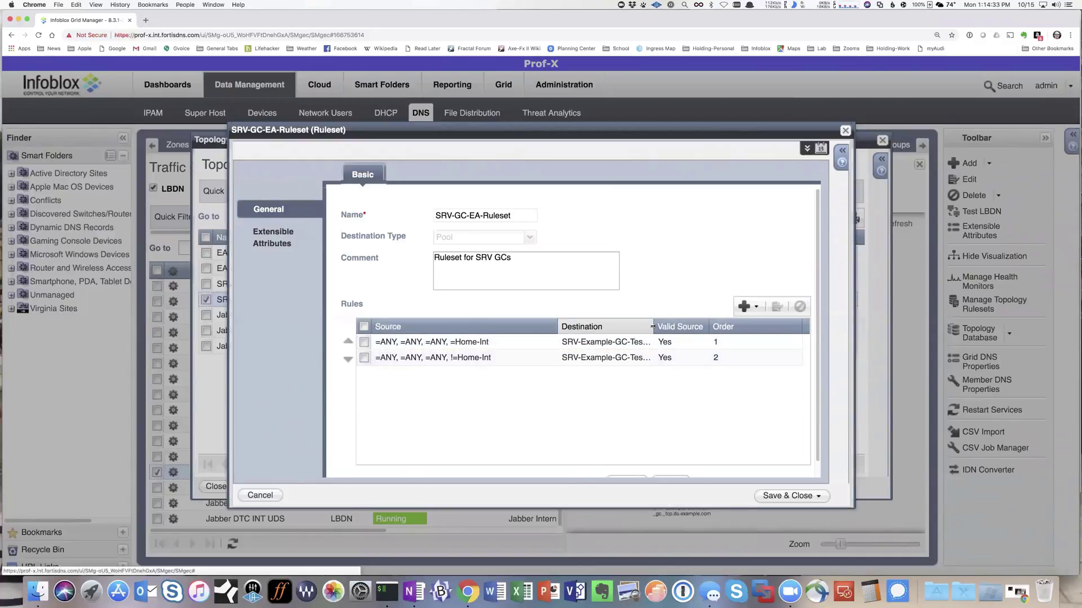
pyautogui.moveTo(653, 326); pyautogui.dragTo(681, 326)
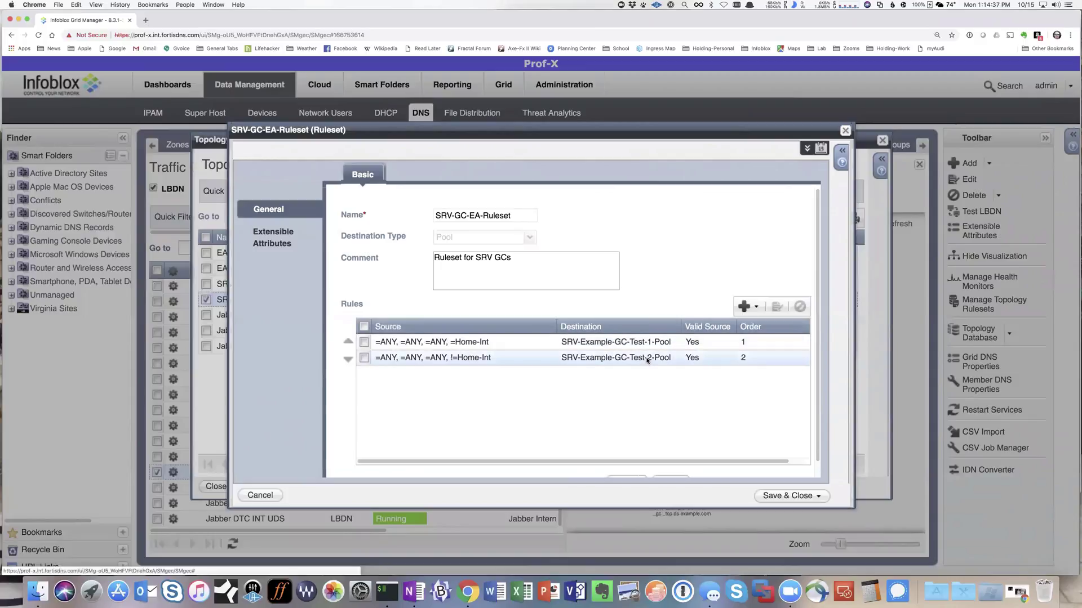
pyautogui.click(264, 495)
pyautogui.click(216, 486)
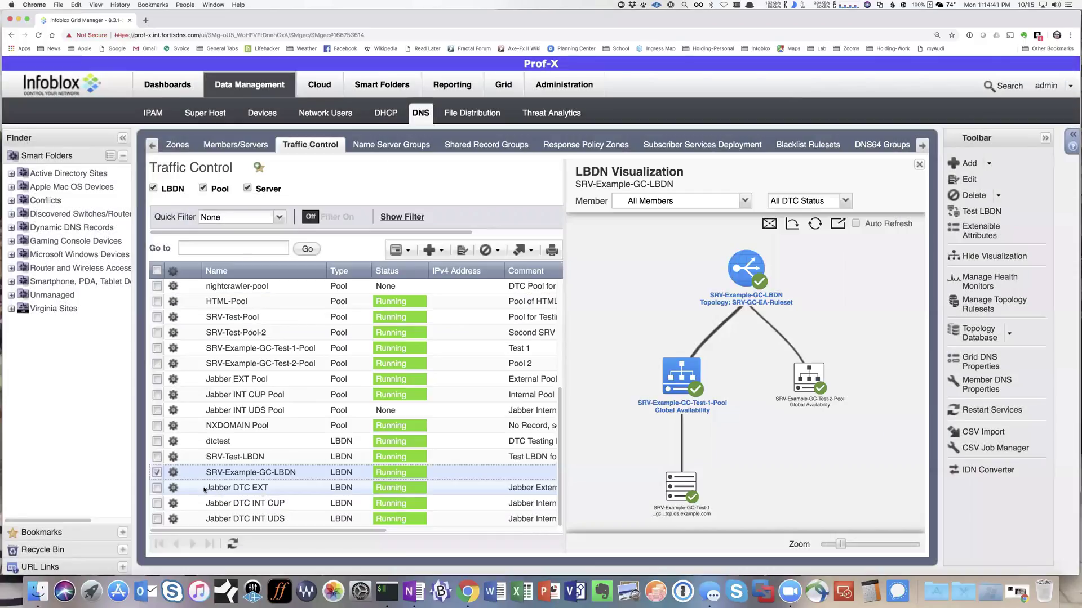
pyautogui.click(179, 472)
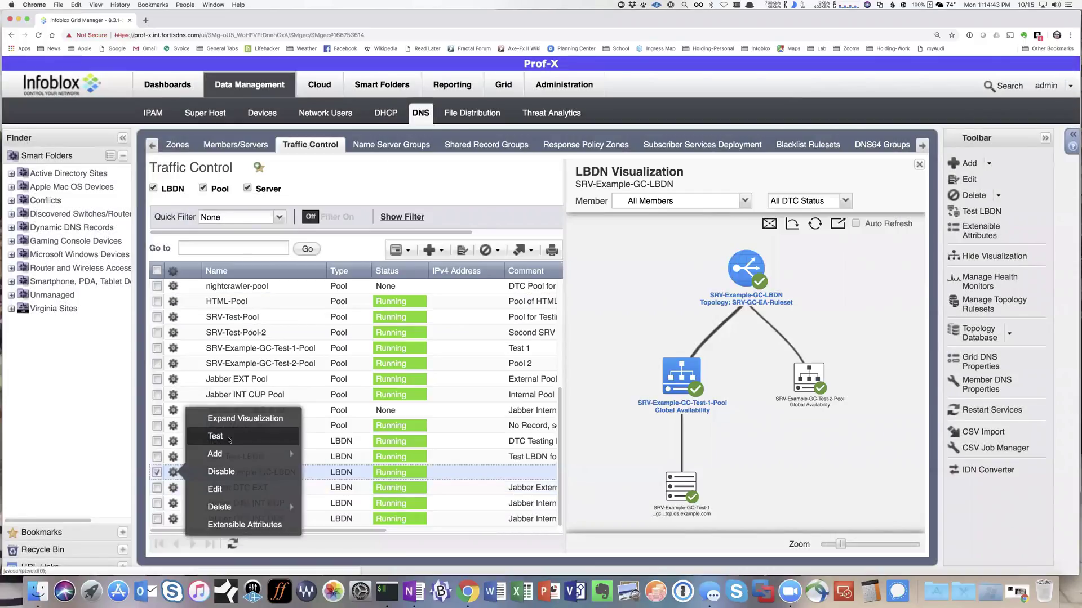
# - Test the LBDN with an SRV query for _gc._tcp.ds.example.com from 192.168.1.195 via member magneto
pyautogui.click(227, 437)
pyautogui.click(426, 195)
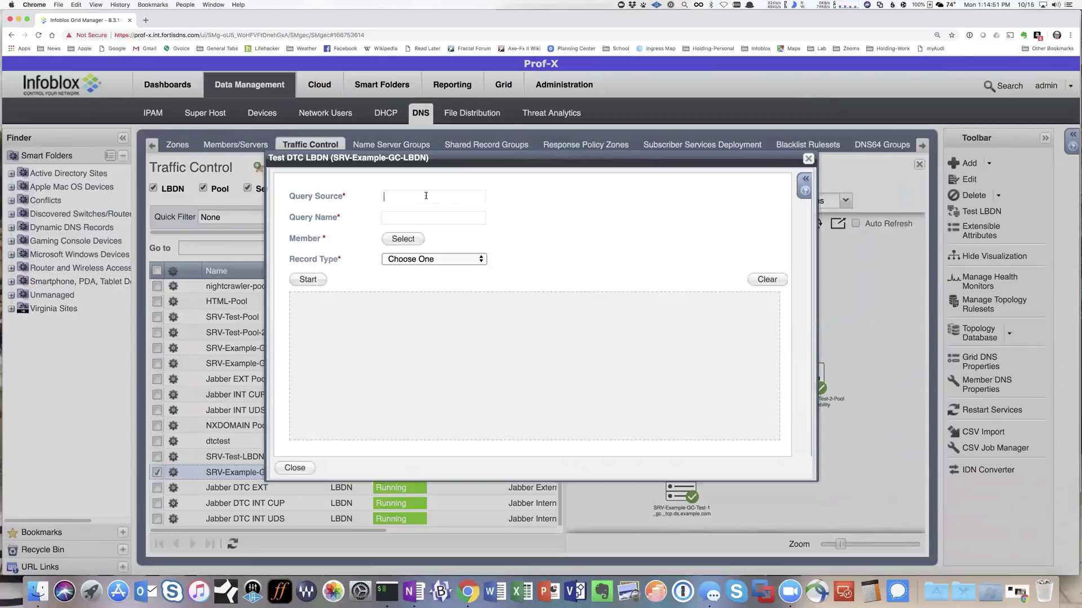
pyautogui.write('192.168.1.')
pyautogui.write('195')
pyautogui.write('_gc._t')
pyautogui.write('cp.ds.exx')
pyautogui.write('ample.com')
pyautogui.click(403, 240)
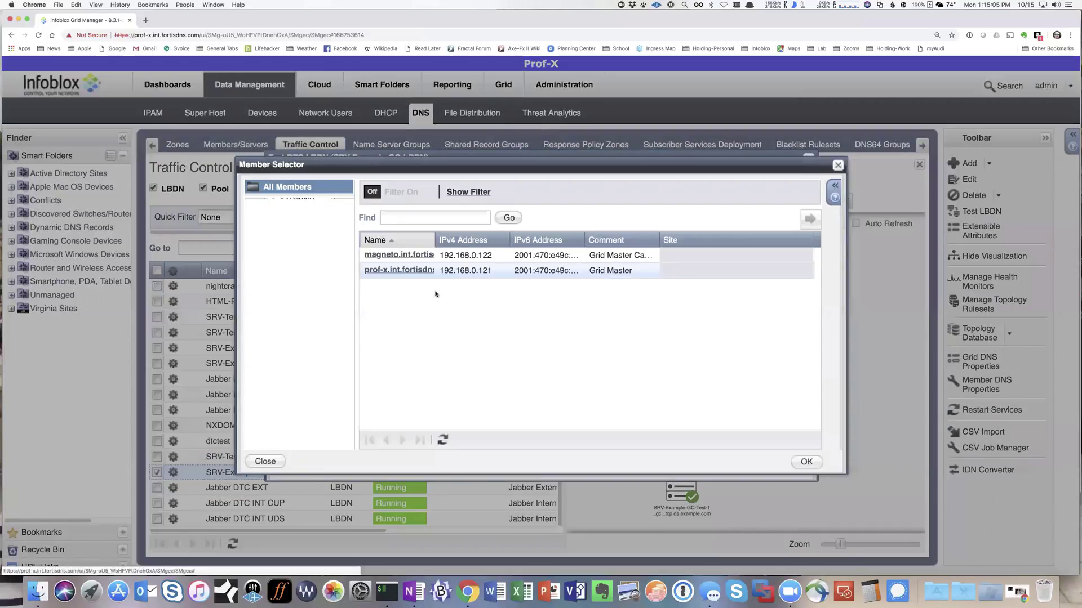
pyautogui.doubleClick(428, 255)
pyautogui.click(471, 260)
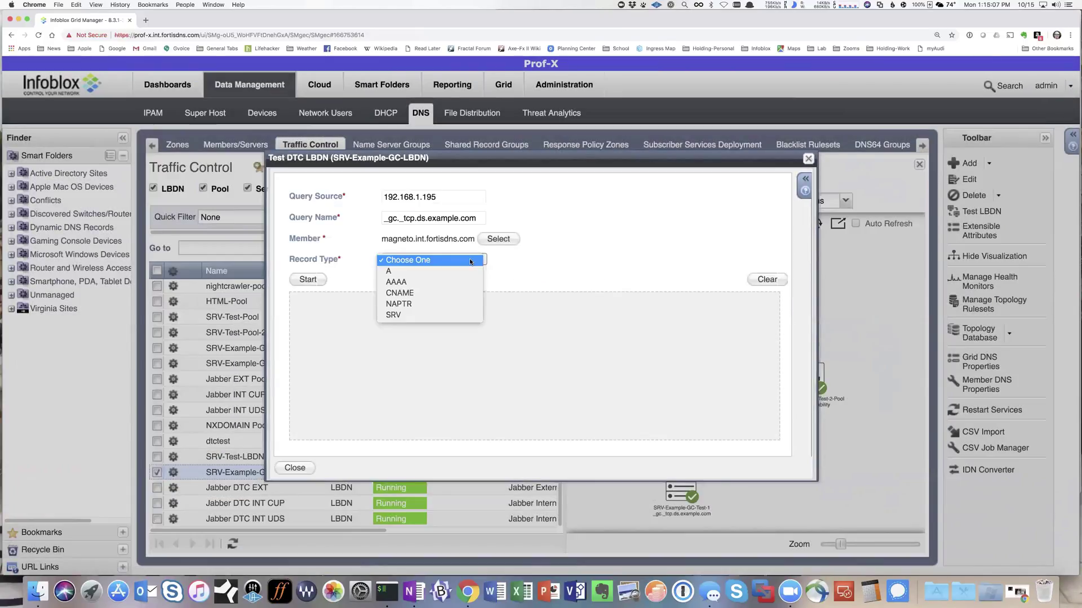
pyautogui.click(405, 315)
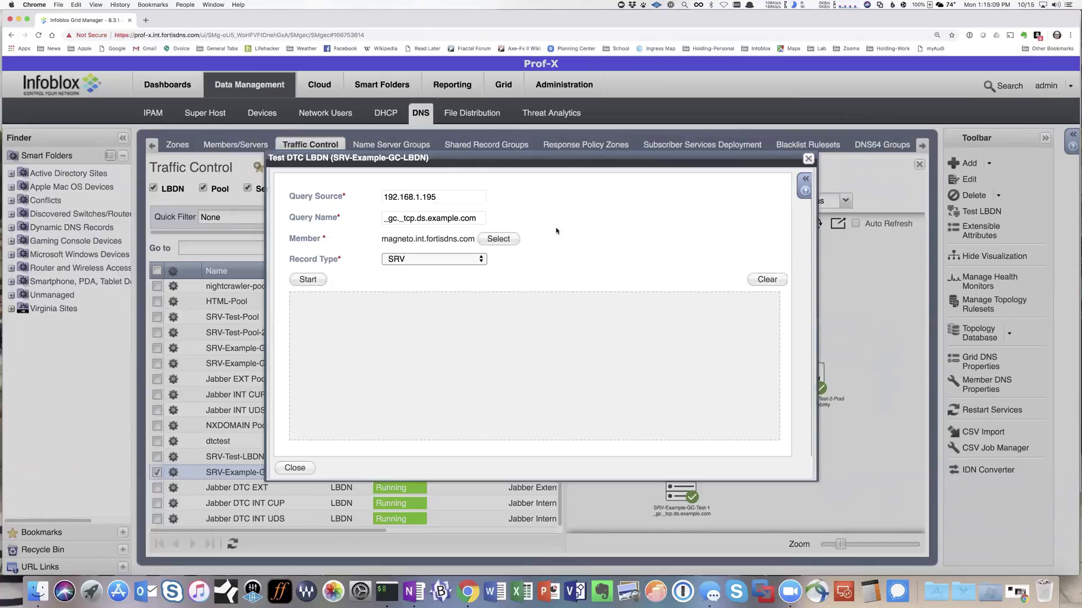
pyautogui.moveTo(437, 197); pyautogui.dragTo(416, 197)
pyautogui.click(311, 282)
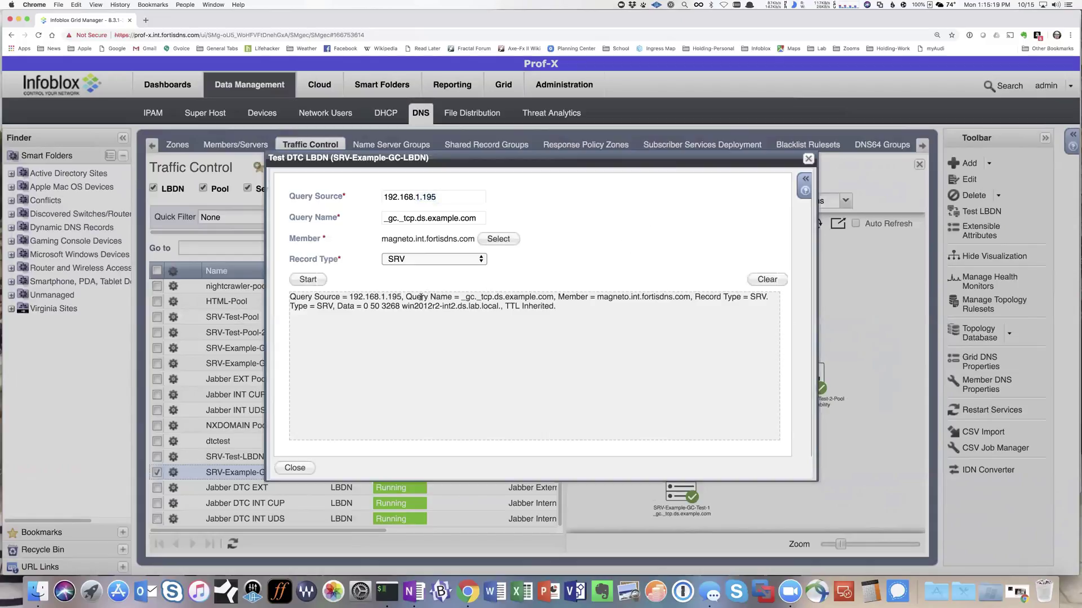
pyautogui.moveTo(438, 307); pyautogui.dragTo(454, 307)
# - Rerun the LBDN test from source 192.168.80.3, which returns win2012r2.ds.lab.local
pyautogui.click(417, 197)
pyautogui.moveTo(417, 196); pyautogui.dragTo(446, 198)
pyautogui.write('80.3')
pyautogui.click(302, 279)
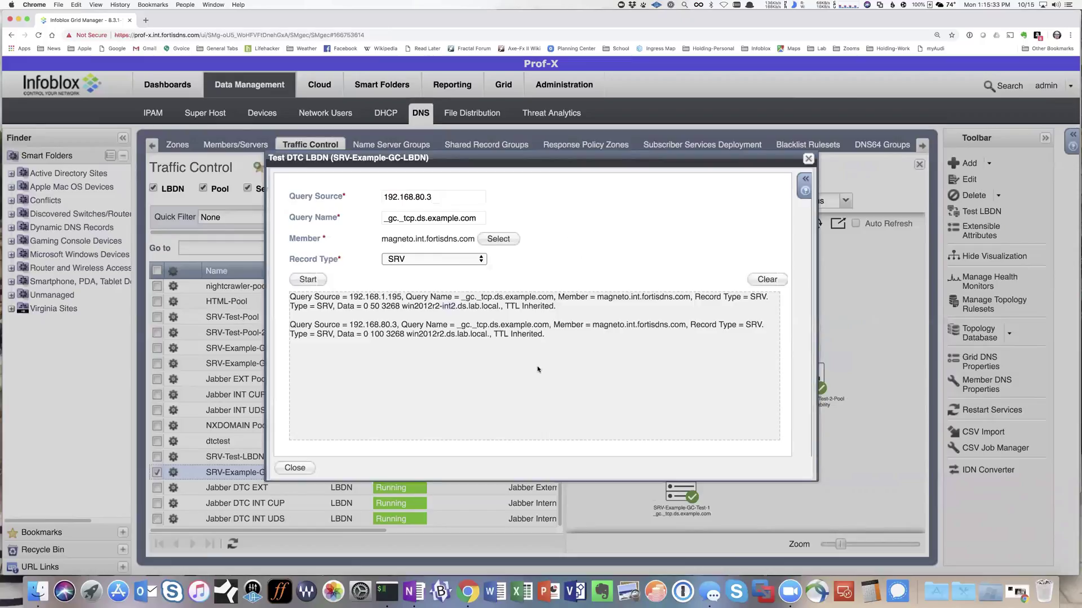
pyautogui.moveTo(406, 335); pyautogui.dragTo(488, 334)
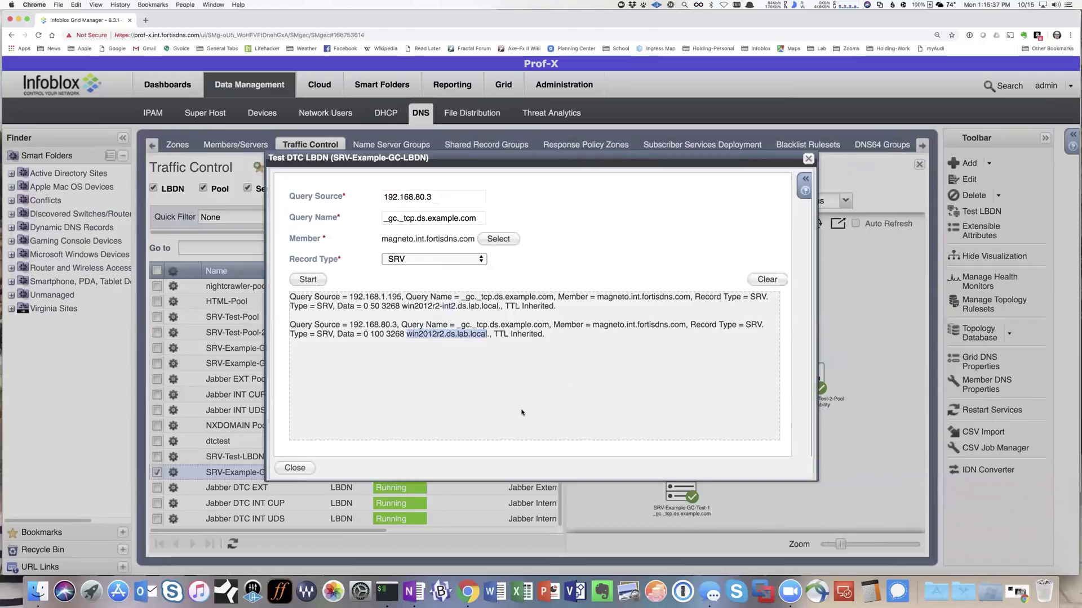
# - In iTerm2, confirm this client's en0 address is 192.168.80.3 with ifconfig
pyautogui.click(387, 591)
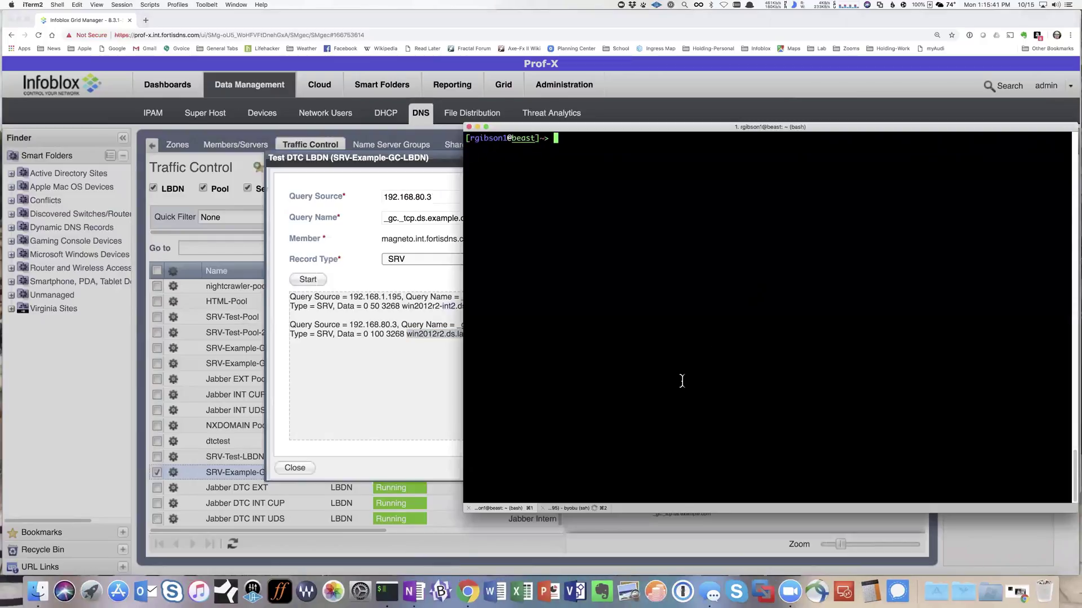
pyautogui.write('ifconfig en0 | grep "inet "')
pyautogui.press('Return')
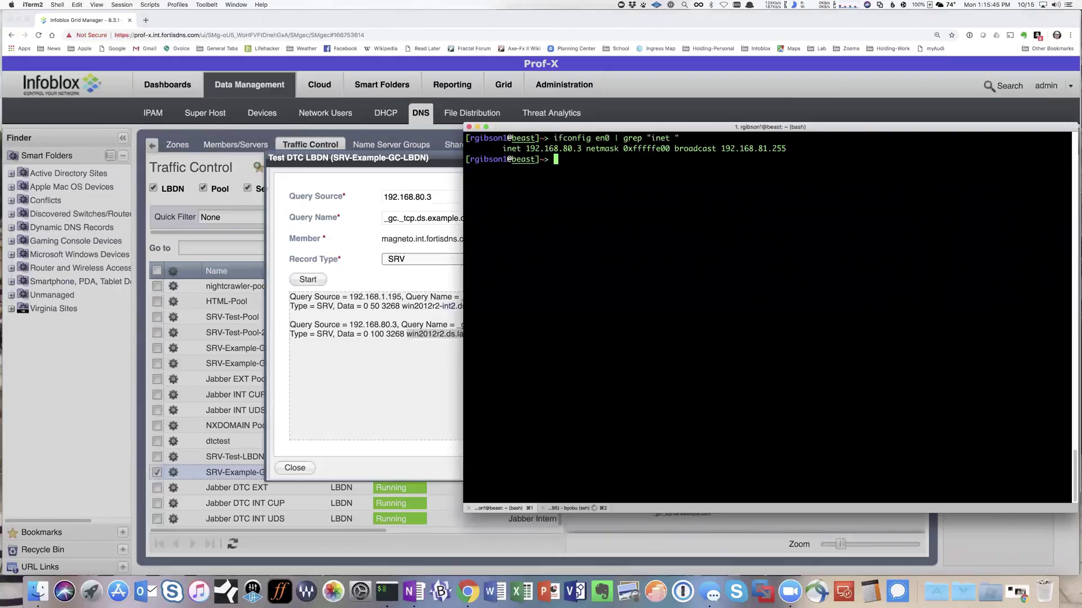
pyautogui.moveTo(526, 149); pyautogui.dragTo(581, 149)
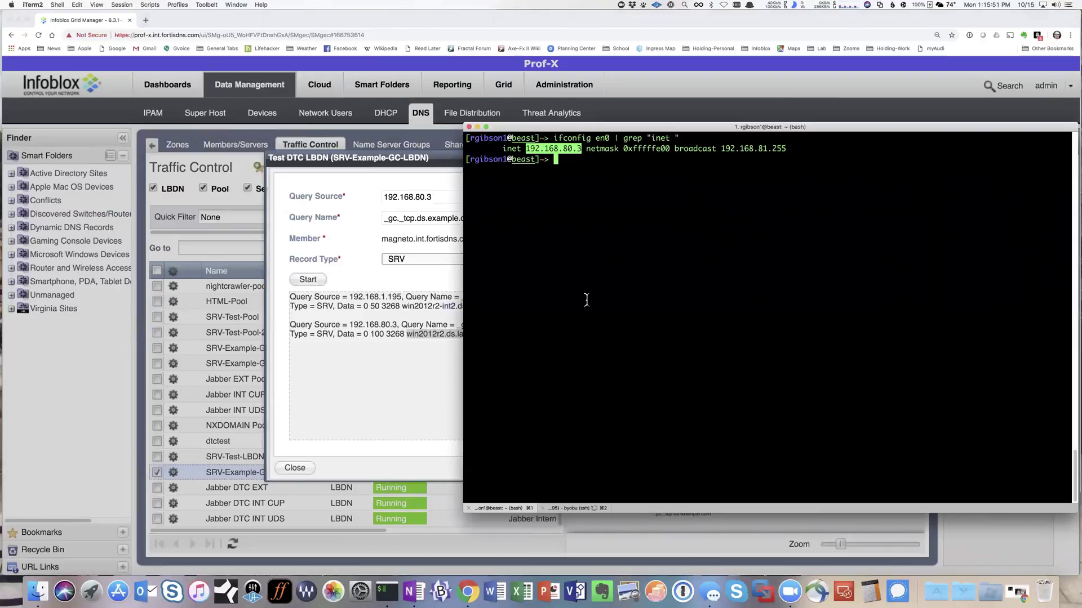
pyautogui.press('Up')
pyautogui.press('Up')
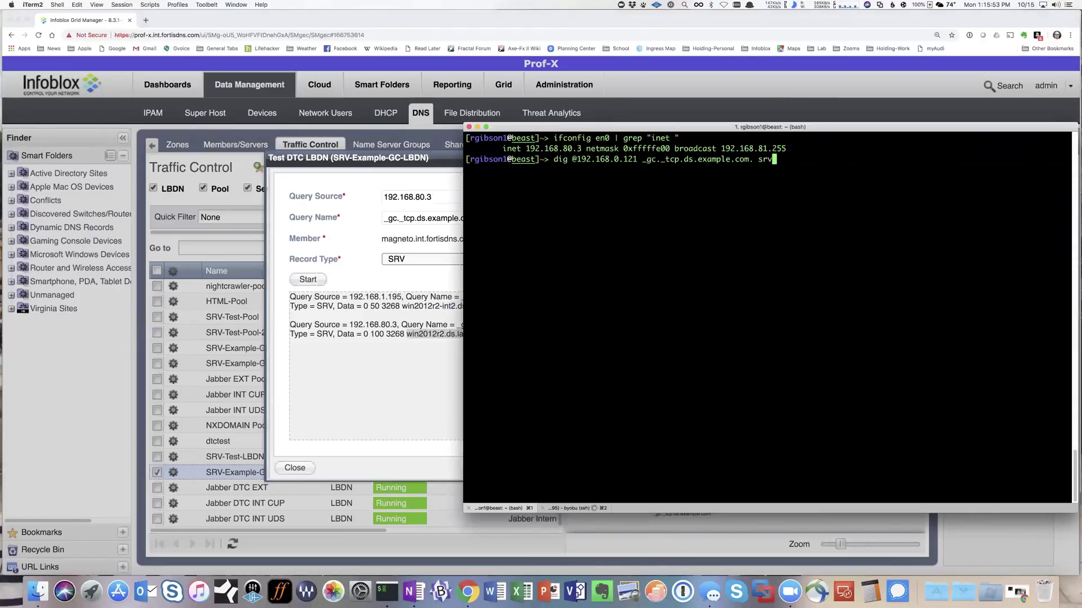
pyautogui.press('Return')
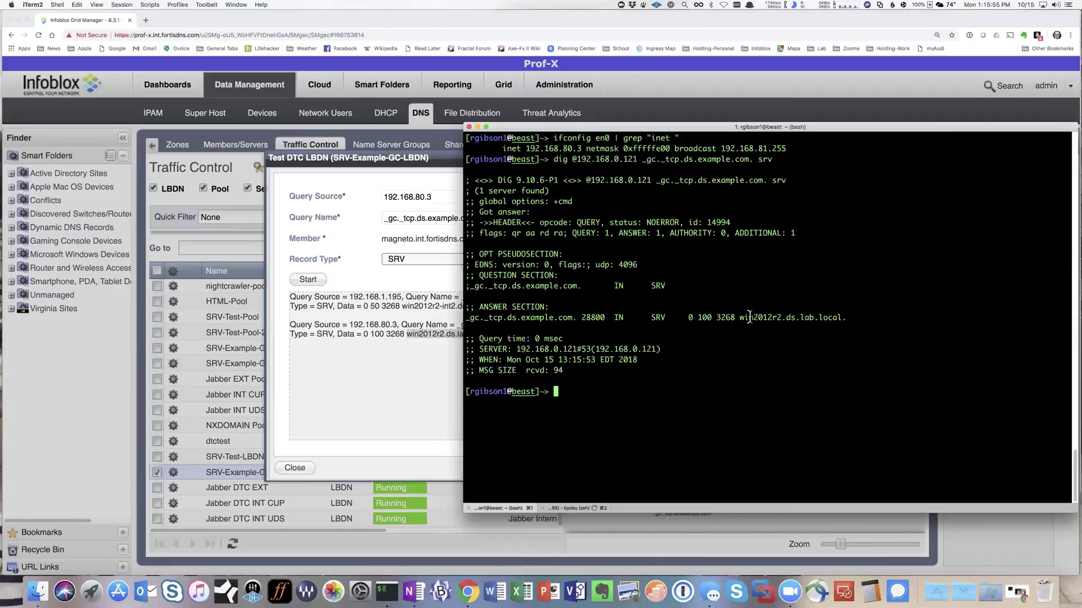
pyautogui.moveTo(738, 320); pyautogui.dragTo(781, 319)
# - On the nightcrawler session, confirm the eth0 address is 192.168.1.195 with ifconfig
pyautogui.click(566, 509)
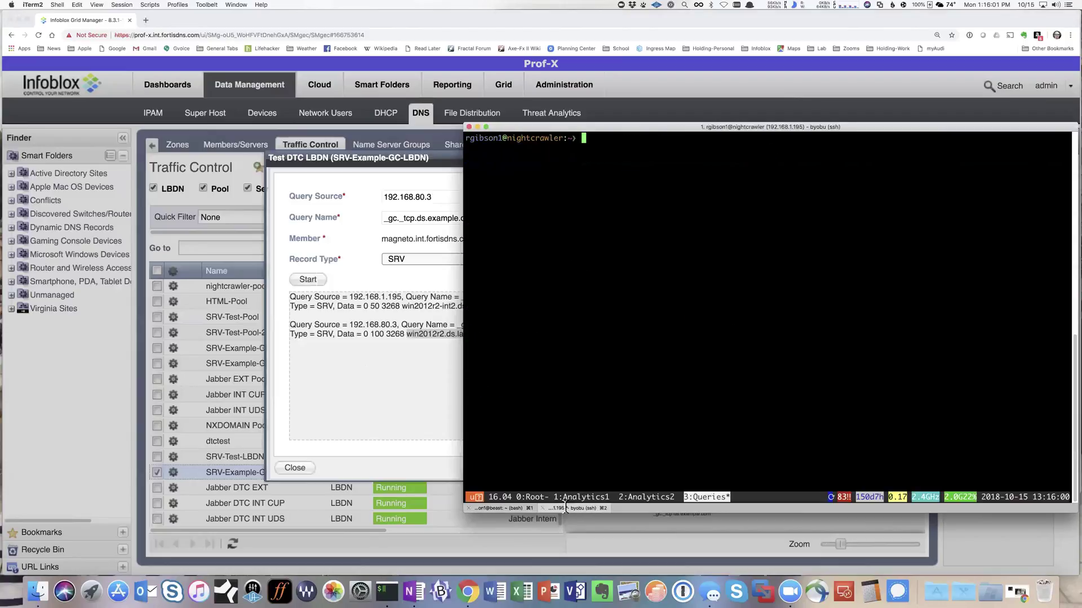
pyautogui.press('Up')
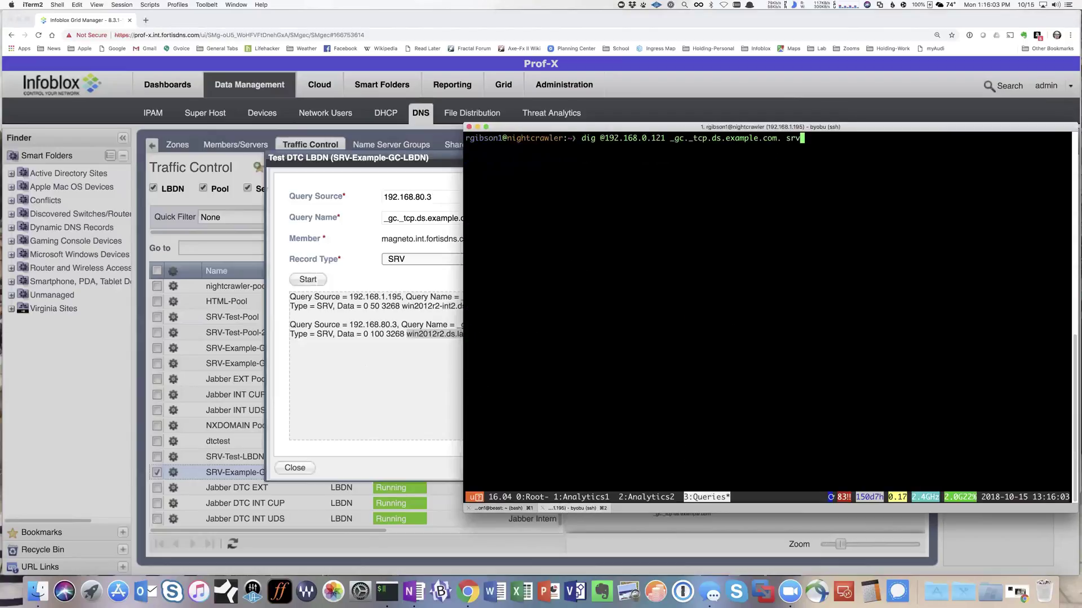
pyautogui.press('Up')
pyautogui.press('Return')
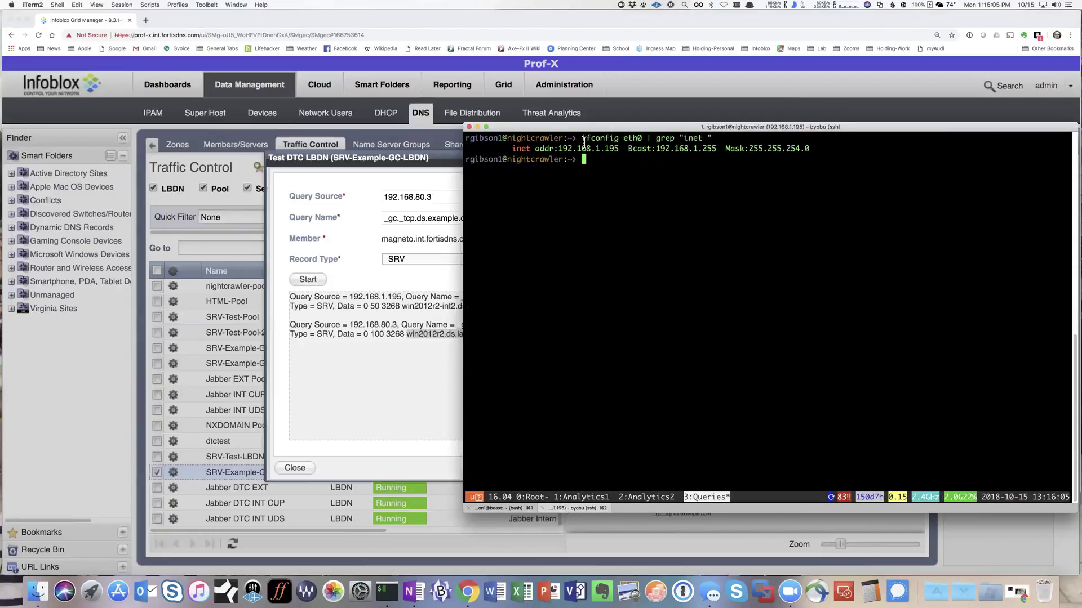
pyautogui.moveTo(562, 148); pyautogui.dragTo(619, 149)
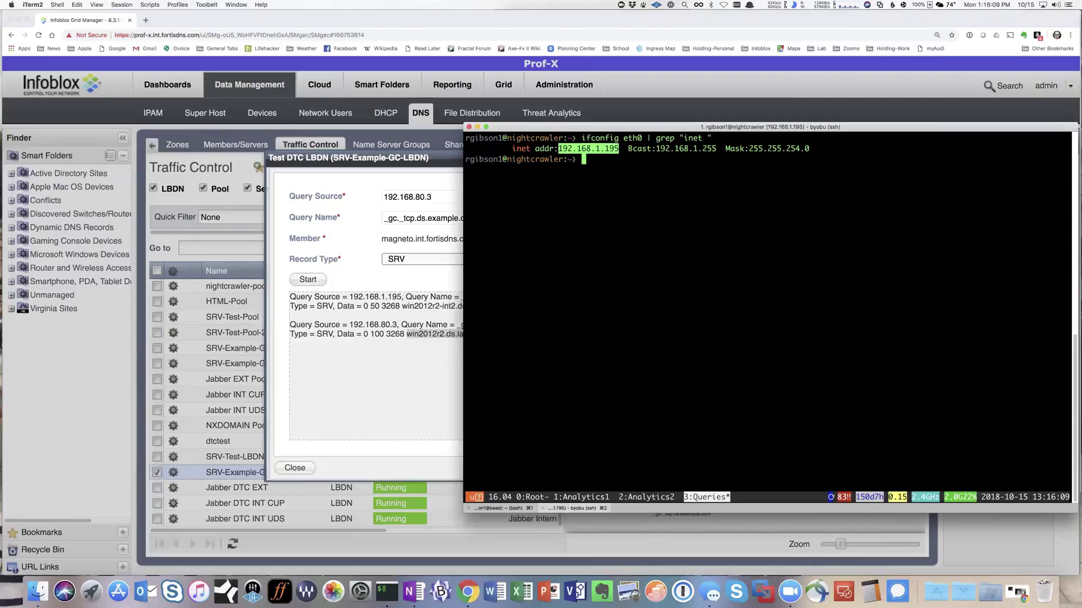
# - Rerun the dig SRV query for _gc._tcp.ds.example.com, which returns win2012r2-int2.ds.lab.local
pyautogui.press('Up')
pyautogui.press('Up')
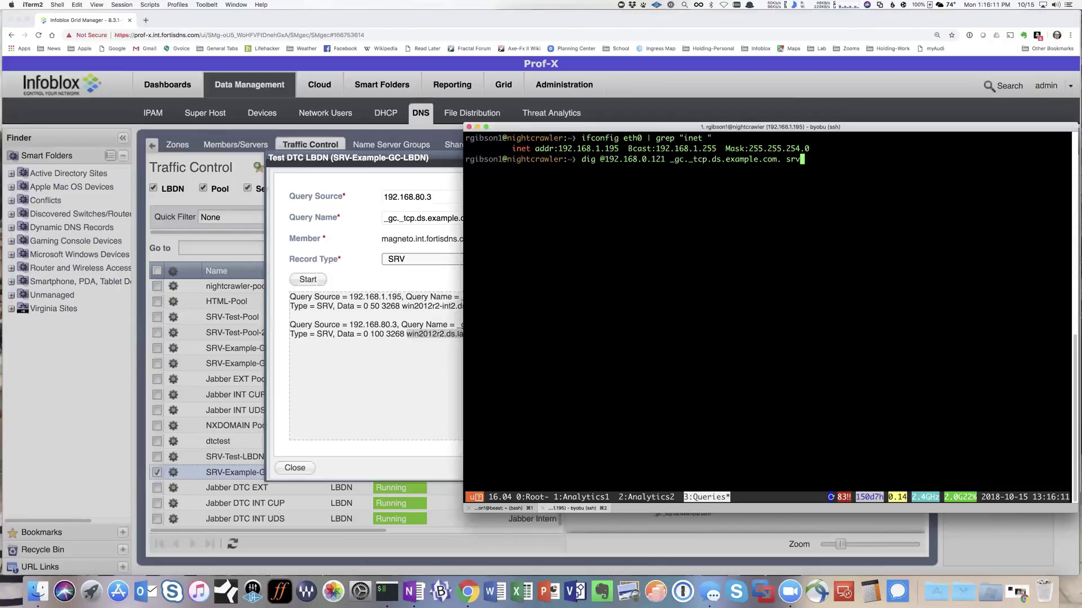
pyautogui.press('Return')
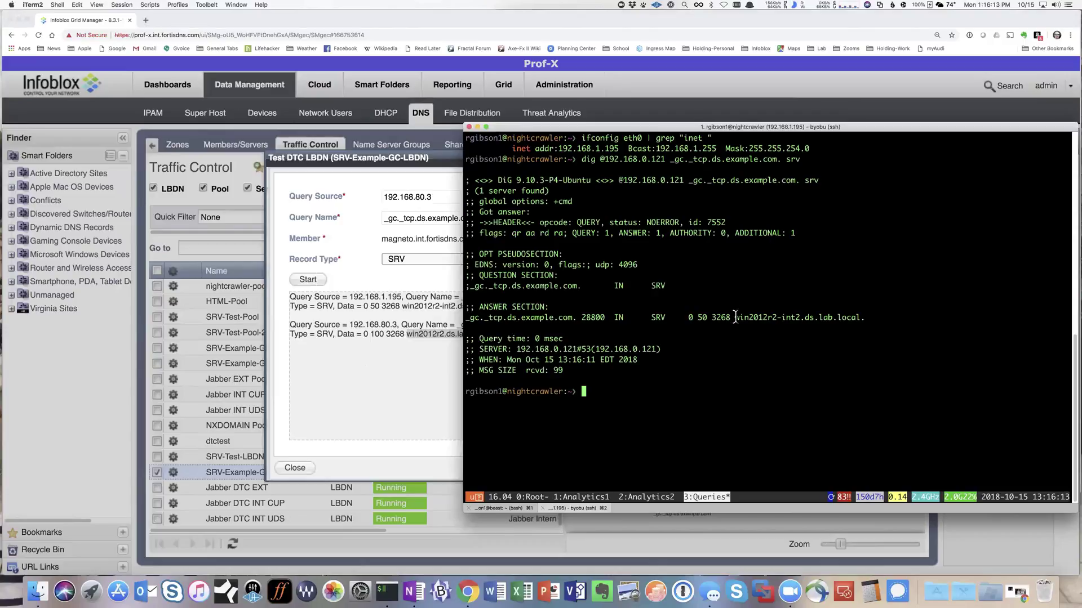
pyautogui.moveTo(735, 317); pyautogui.dragTo(799, 316)
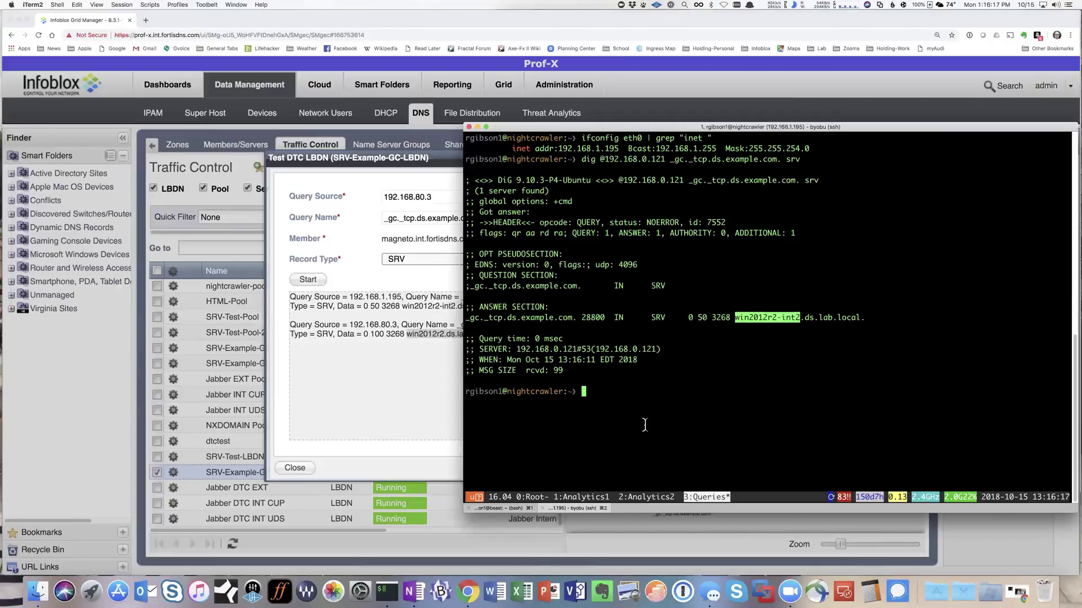